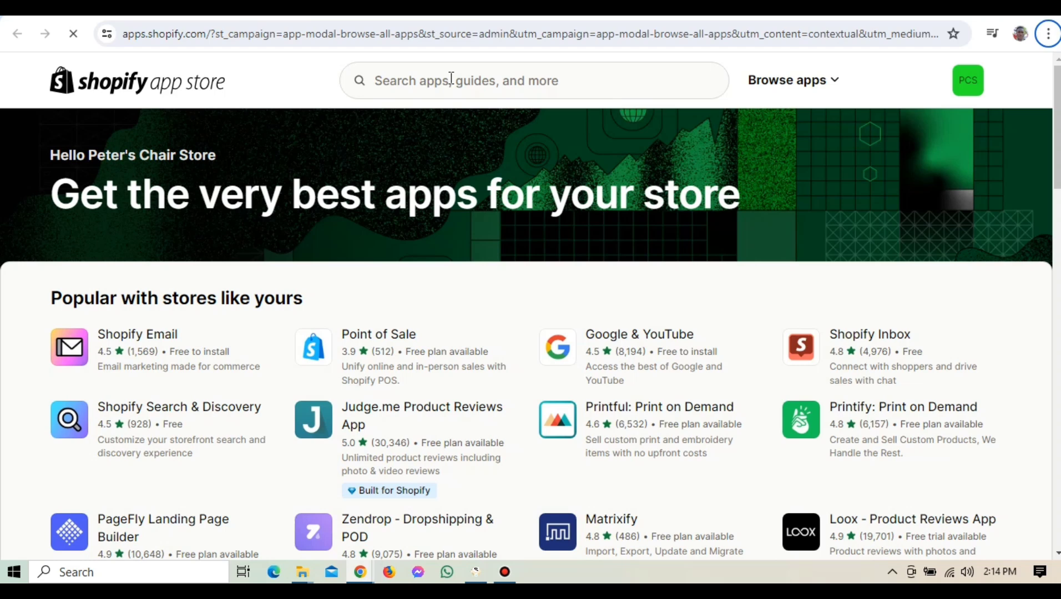
Click into the search bar at the top of the Shopify App Store home page.
{"action": "left_click", "coordinate": [451, 78]}
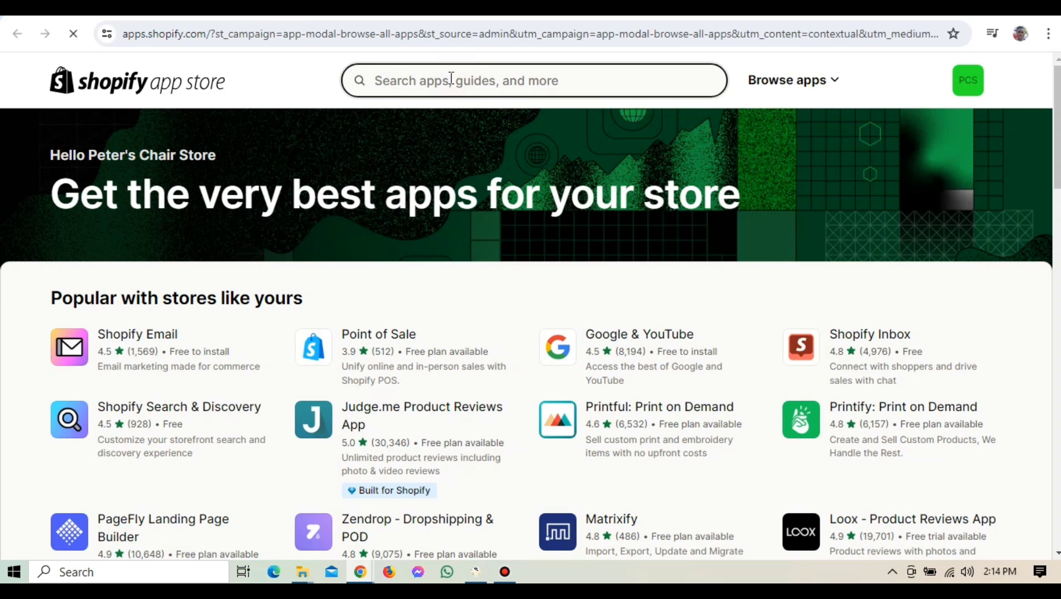
Search the App Store for 'gempages'.
{"action": "type", "text": "g"}
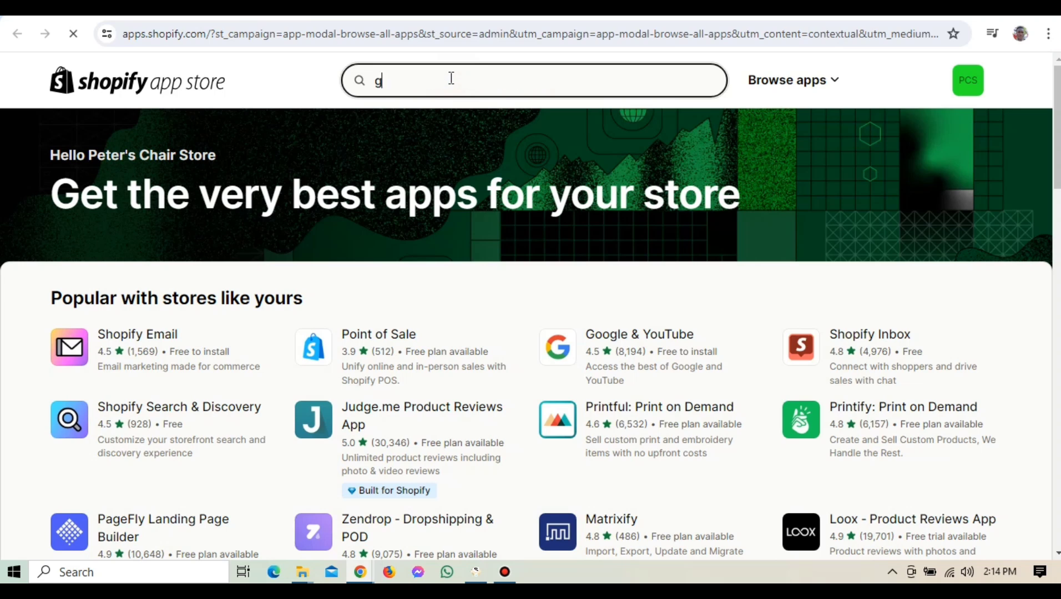
{"action": "type", "text": "empages"}
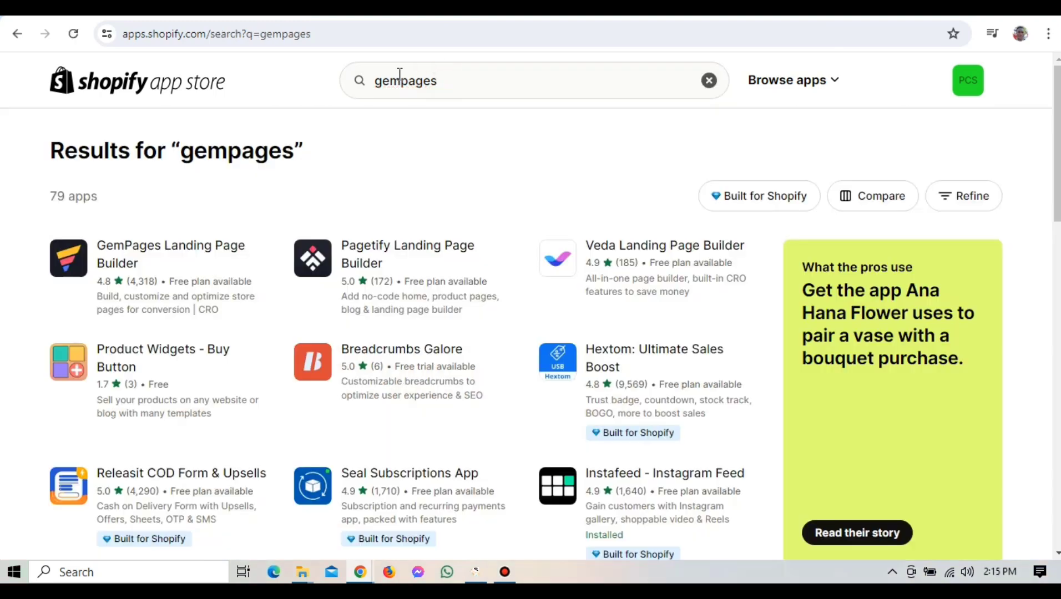
Install GemPages Landing Page Builder from its listing and approve the app permissions.
{"action": "left_click", "coordinate": [158, 268]}
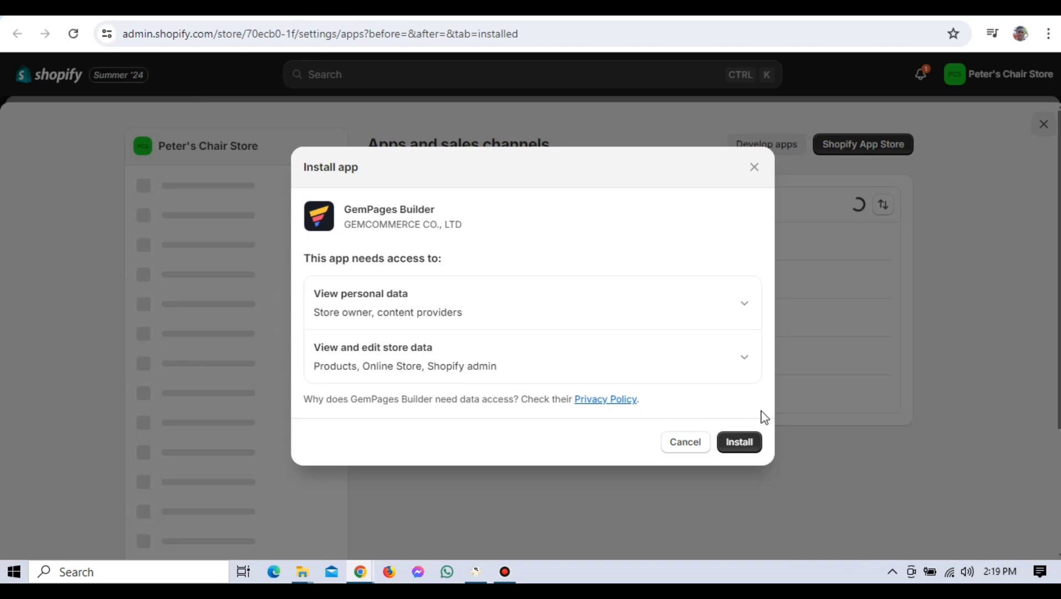
{"action": "left_click", "coordinate": [747, 447]}
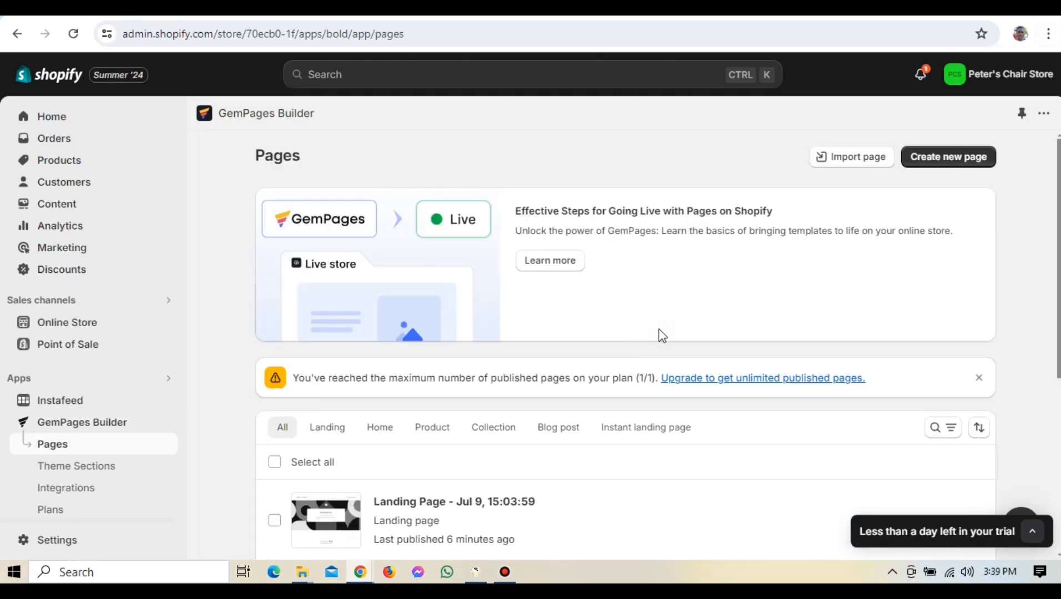
{"action": "scroll", "coordinate": [659, 334], "scroll_direction": "down", "scroll_amount": 2}
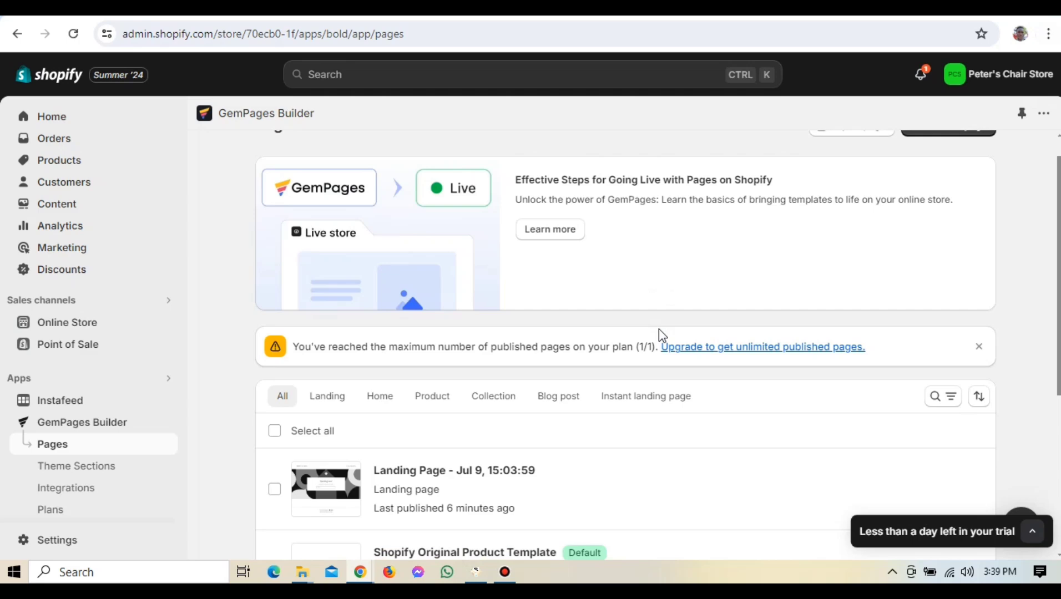
{"action": "scroll", "coordinate": [659, 335], "scroll_direction": "down", "scroll_amount": 5}
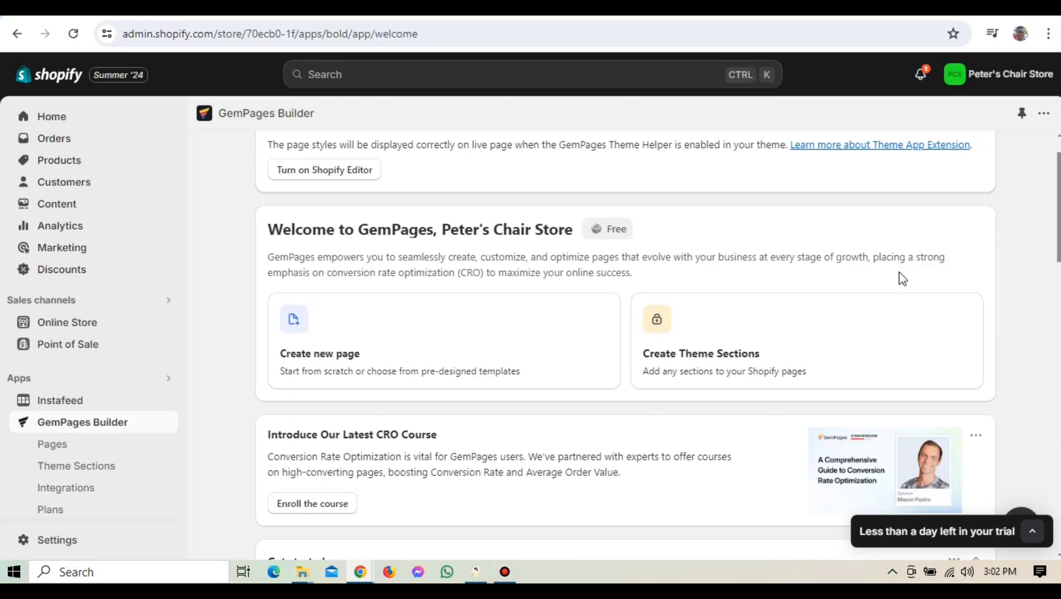
{"action": "scroll", "coordinate": [900, 272], "scroll_direction": "down", "scroll_amount": 6}
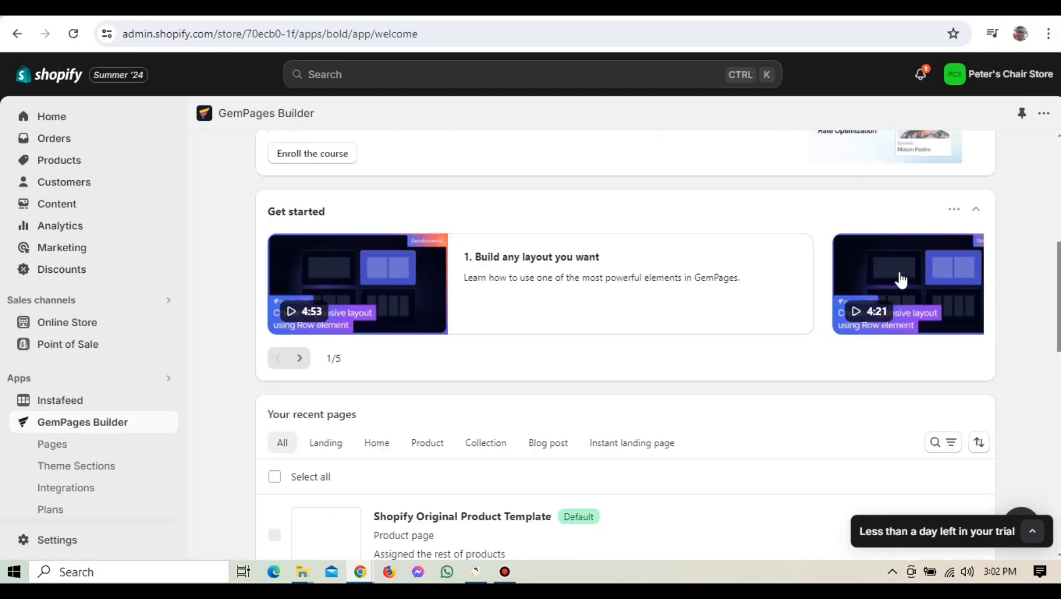
{"action": "scroll", "coordinate": [900, 277], "scroll_direction": "up", "scroll_amount": 9}
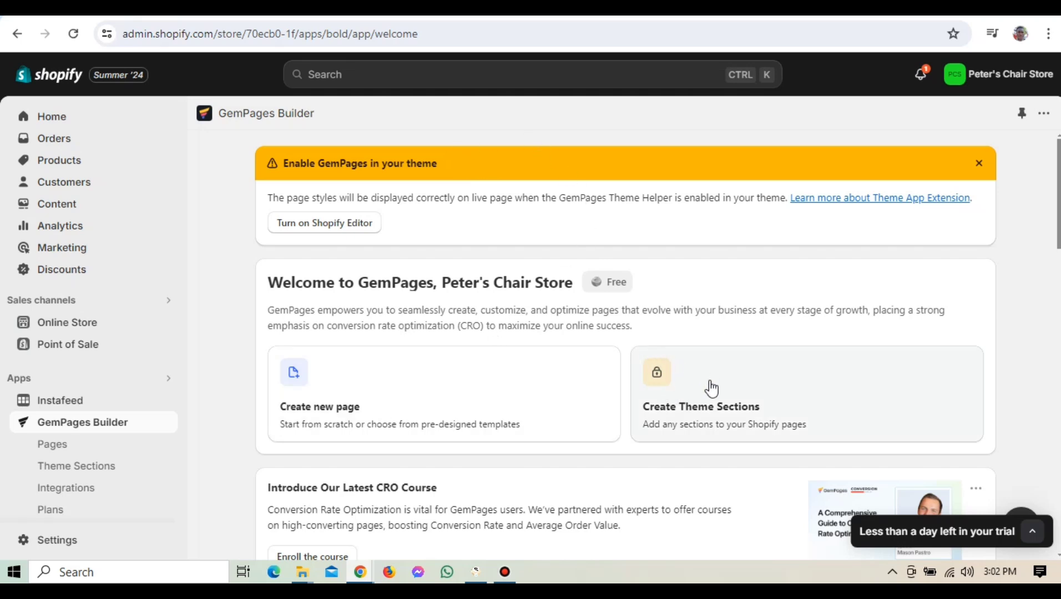
{"action": "scroll", "coordinate": [688, 366], "scroll_direction": "down", "scroll_amount": 3}
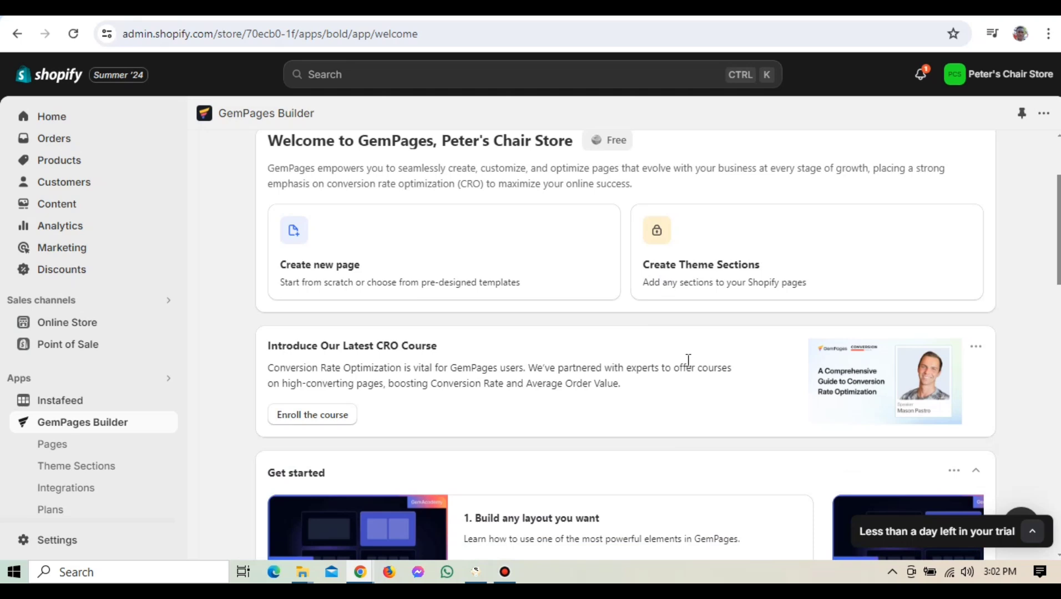
{"action": "scroll", "coordinate": [688, 363], "scroll_direction": "down", "scroll_amount": 1}
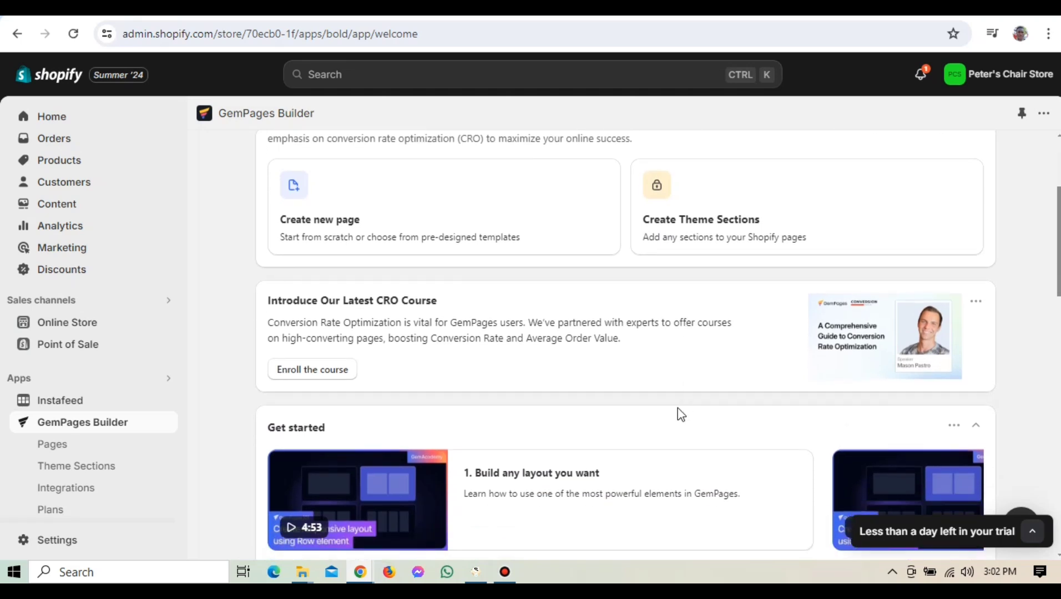
{"action": "scroll", "coordinate": [681, 414], "scroll_direction": "down", "scroll_amount": 1}
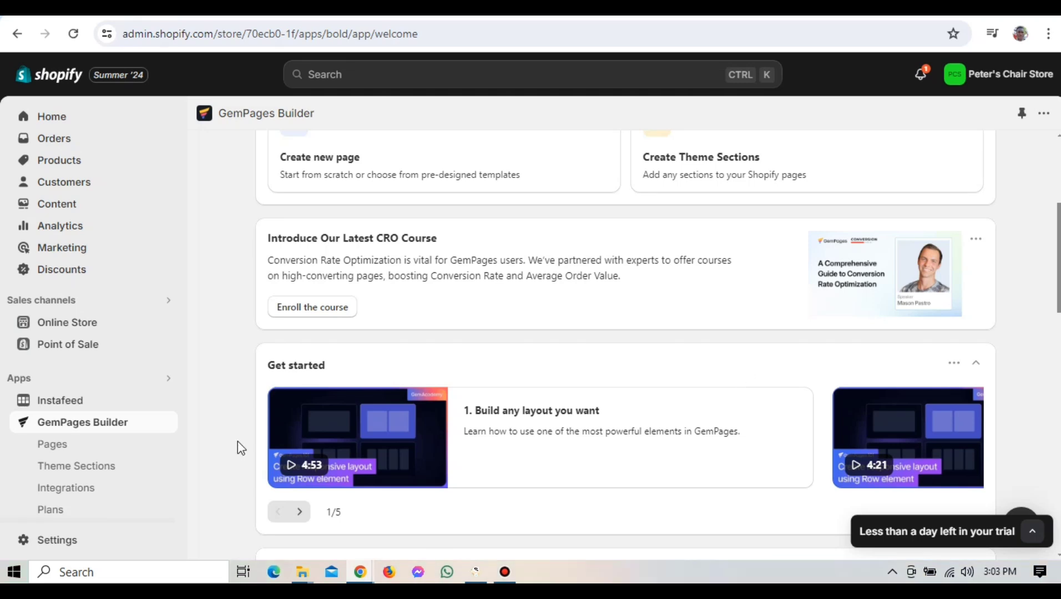
{"action": "left_click", "coordinate": [279, 182]}
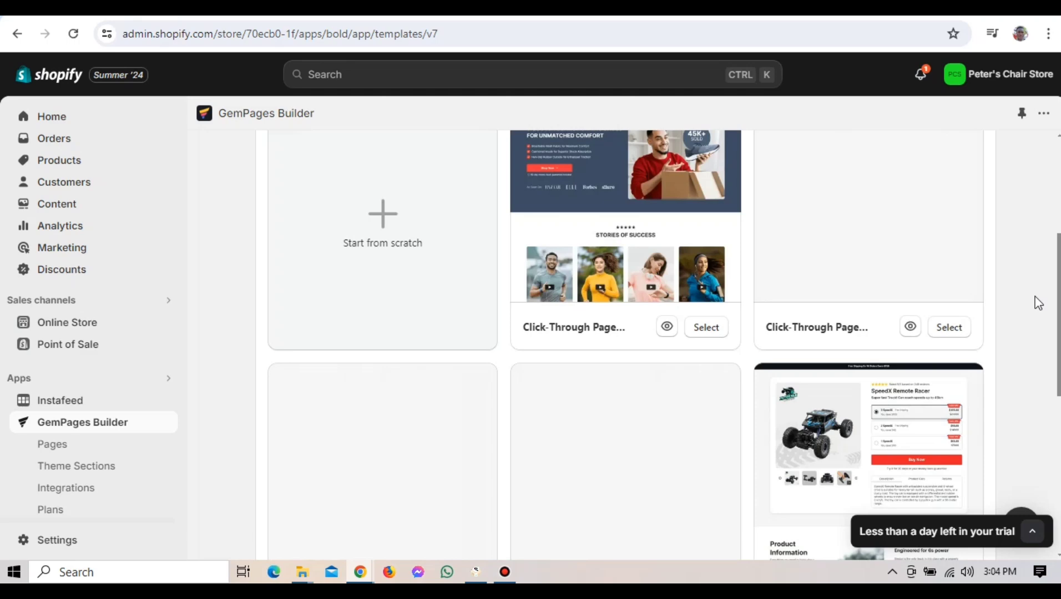
Start a blank landing page from scratch in the template gallery.
{"action": "scroll", "coordinate": [1036, 303], "scroll_direction": "up", "scroll_amount": 2}
{"action": "scroll", "coordinate": [1037, 303], "scroll_direction": "up", "scroll_amount": 3}
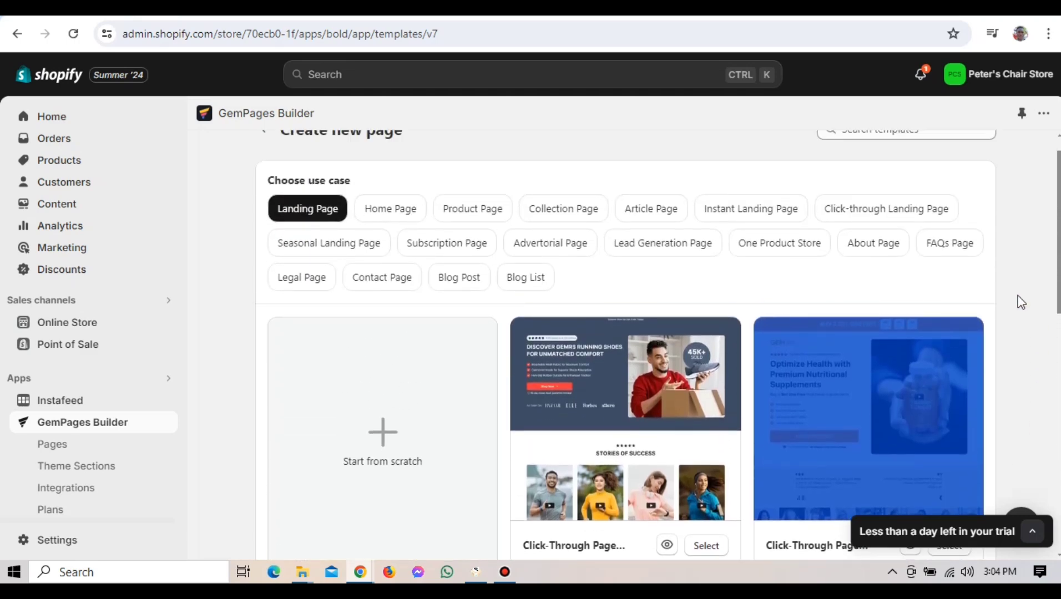
{"action": "scroll", "coordinate": [1057, 297], "scroll_direction": "down", "scroll_amount": 2}
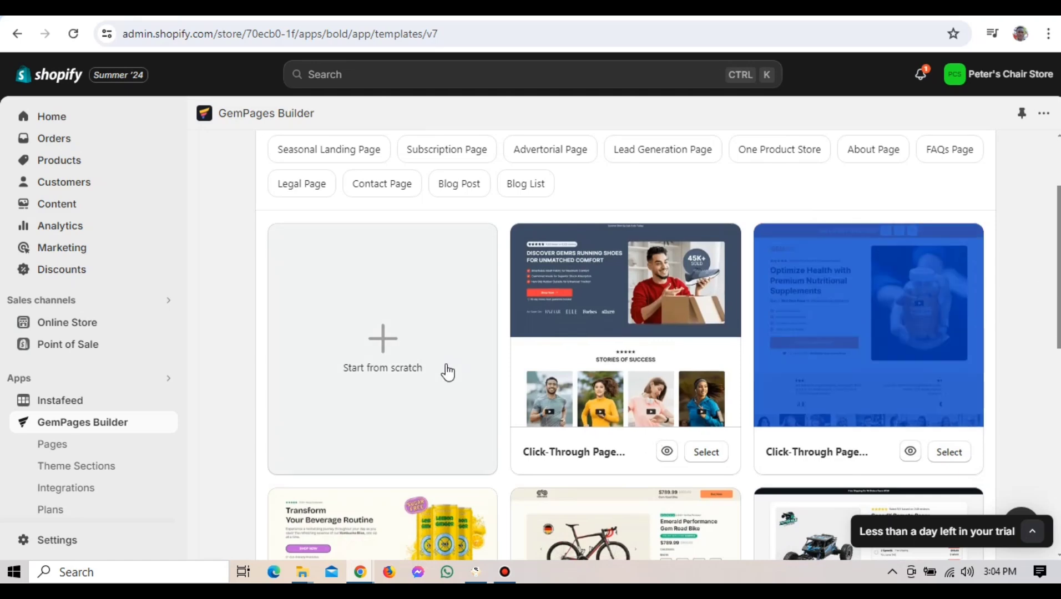
{"action": "left_click", "coordinate": [412, 342]}
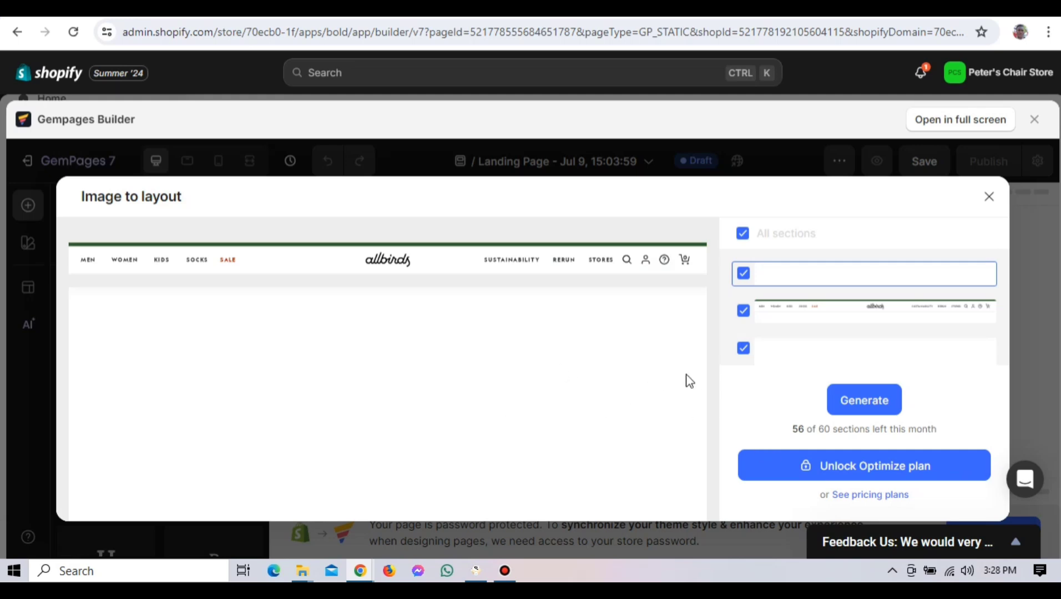
Generate the page layout from the full Allbirds homepage screenshot with all sections.
{"action": "left_click", "coordinate": [838, 400]}
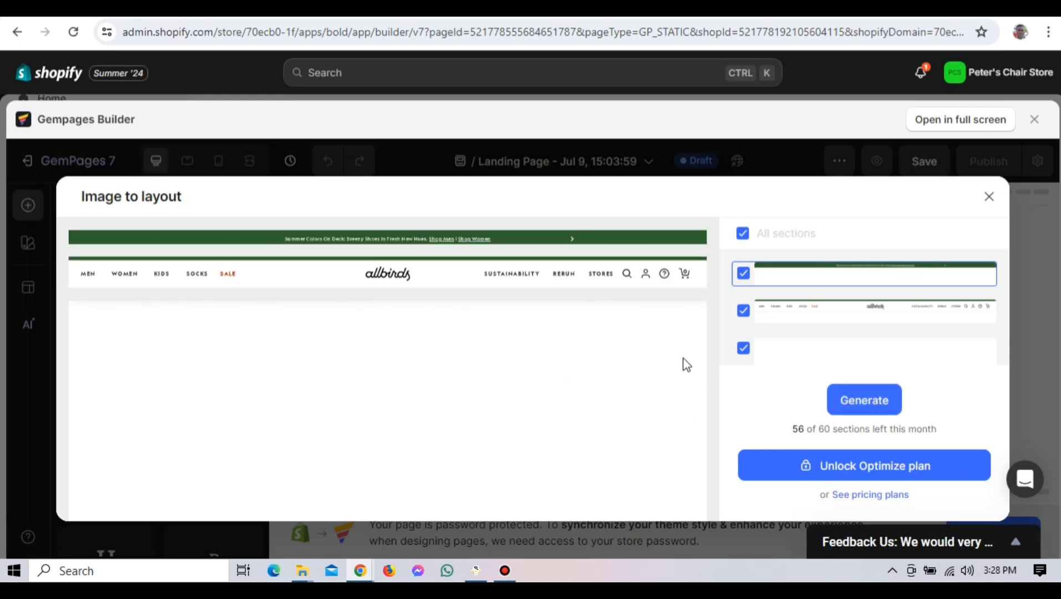
{"action": "left_click", "coordinate": [835, 400]}
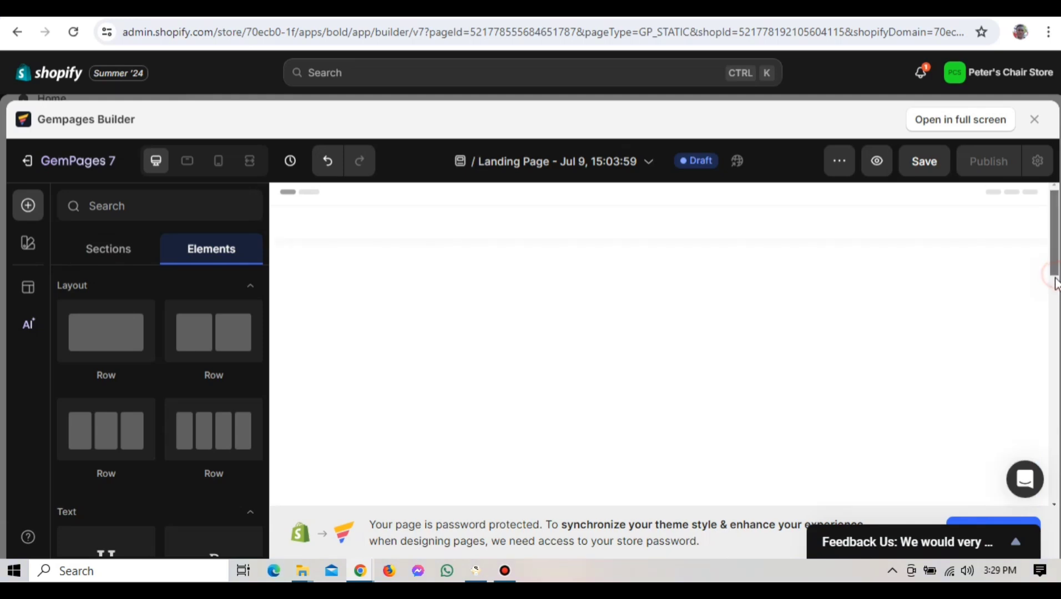
Scroll through the canvas to review the generated announcement bar, header and dark footer.
{"action": "left_click_drag", "start_coordinate": [1056, 281], "coordinate": [1057, 451]}
{"action": "scroll", "coordinate": [658, 344], "scroll_direction": "up", "scroll_amount": 10}
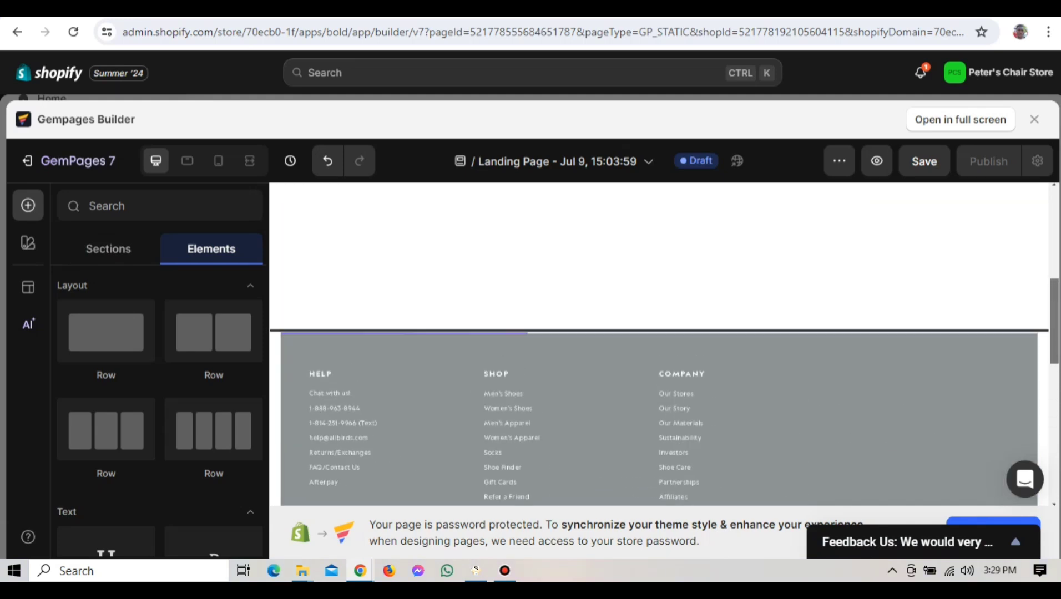
{"action": "scroll", "coordinate": [659, 344], "scroll_direction": "up", "scroll_amount": 2}
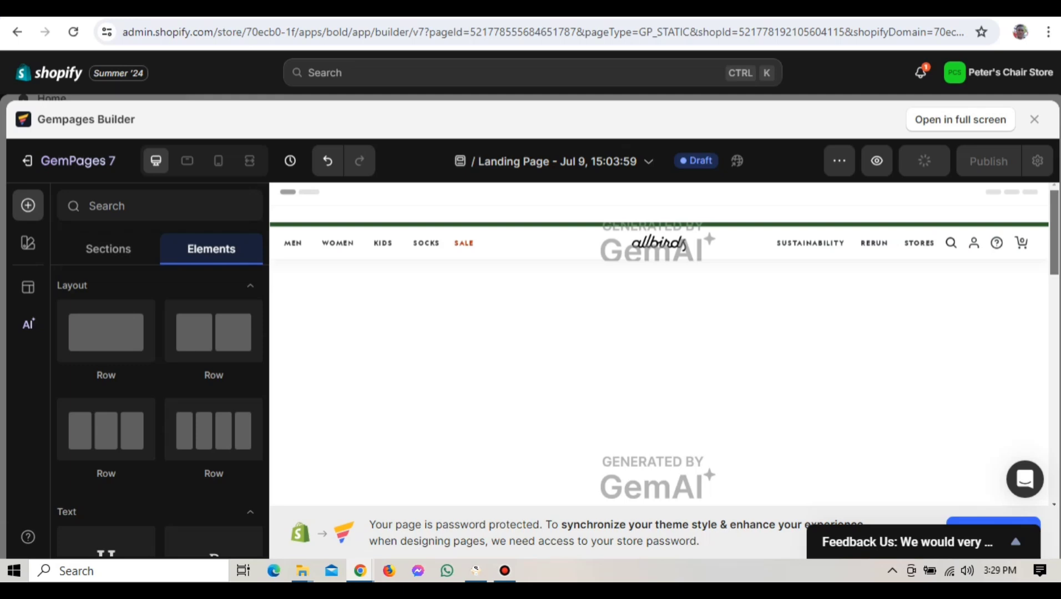
{"action": "scroll", "coordinate": [658, 344], "scroll_direction": "down", "scroll_amount": 2}
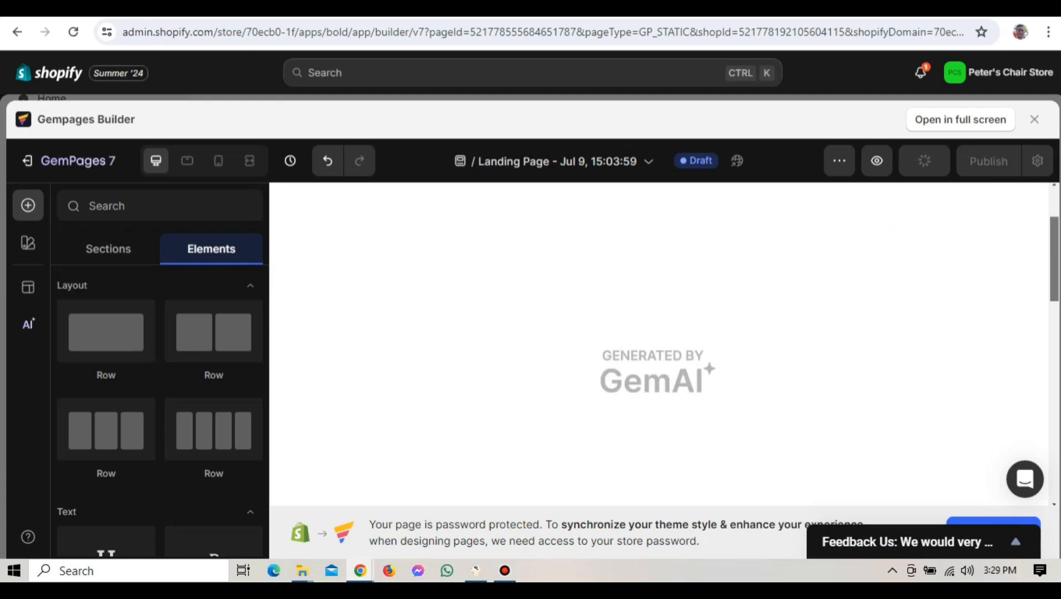
{"action": "scroll", "coordinate": [658, 344], "scroll_direction": "down", "scroll_amount": 10}
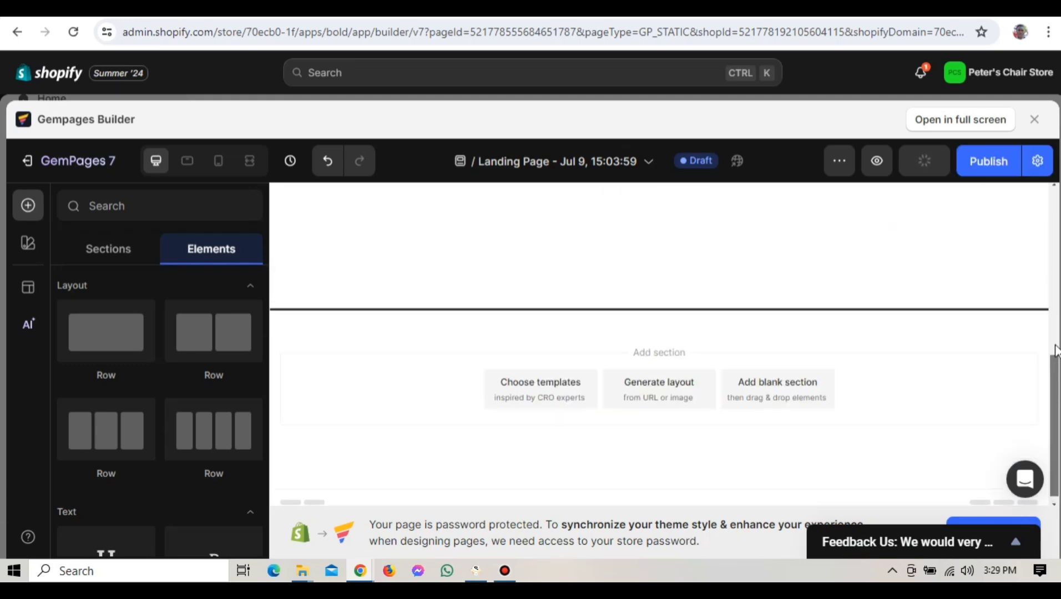
{"action": "left_click_drag", "start_coordinate": [1056, 350], "coordinate": [1043, 167]}
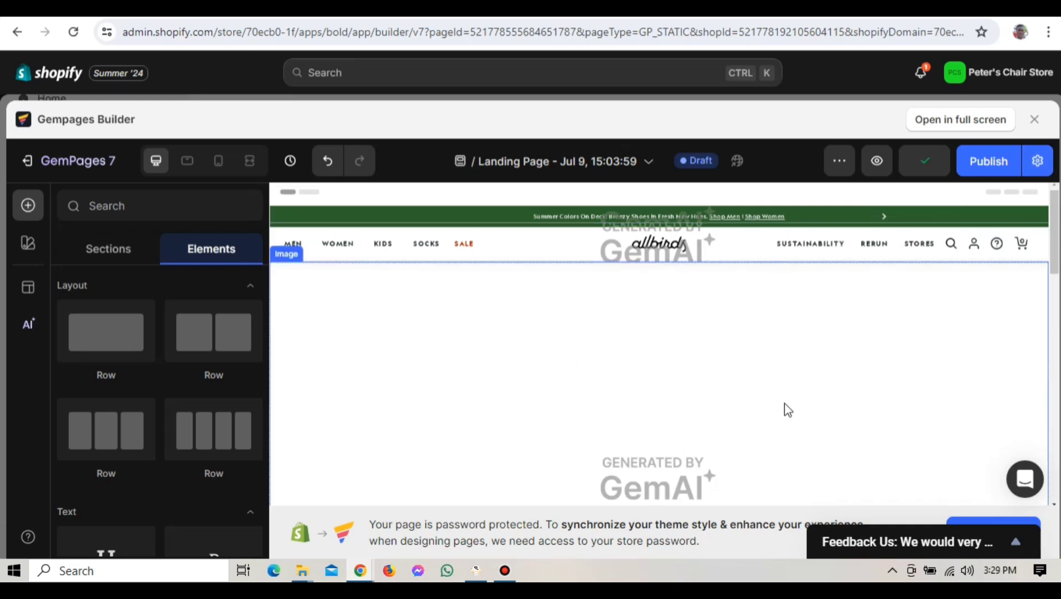
{"action": "scroll", "coordinate": [787, 410], "scroll_direction": "down", "scroll_amount": 10}
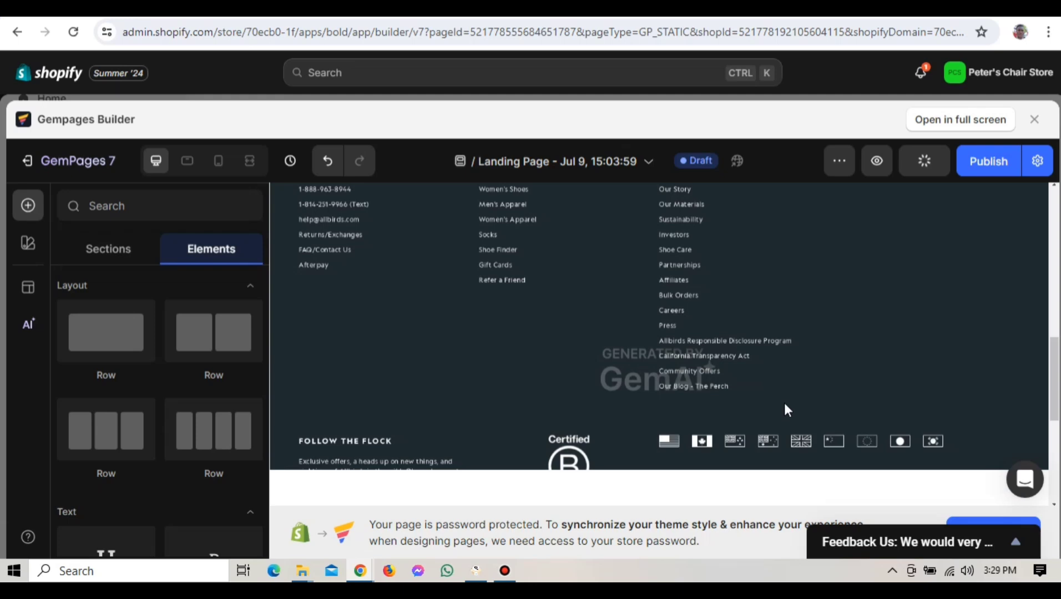
{"action": "scroll", "coordinate": [784, 410], "scroll_direction": "down", "scroll_amount": 3}
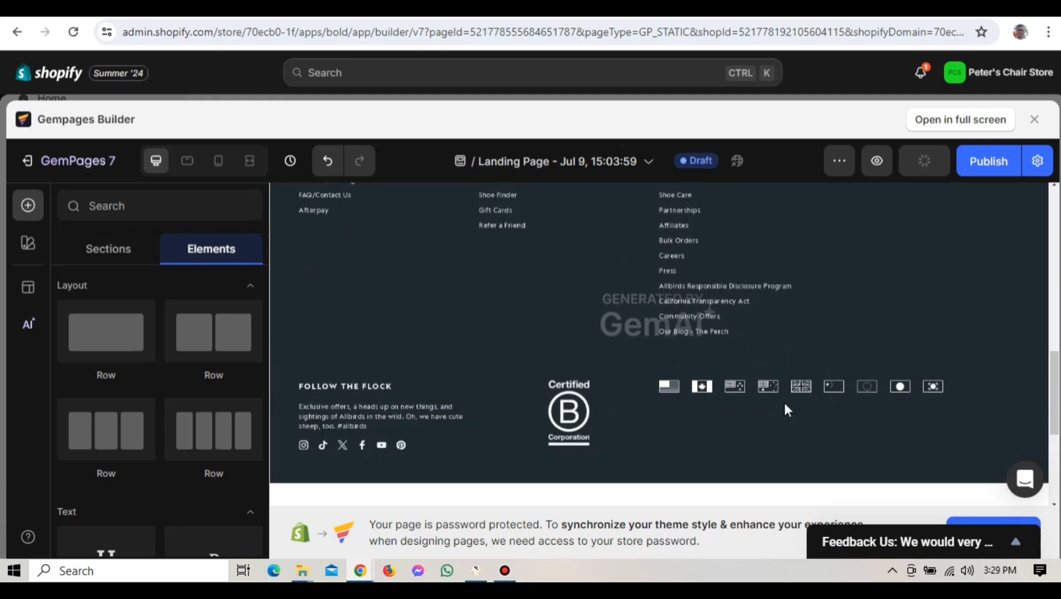
{"action": "scroll", "coordinate": [784, 403], "scroll_direction": "down", "scroll_amount": 5}
{"action": "scroll", "coordinate": [784, 403], "scroll_direction": "up", "scroll_amount": 5}
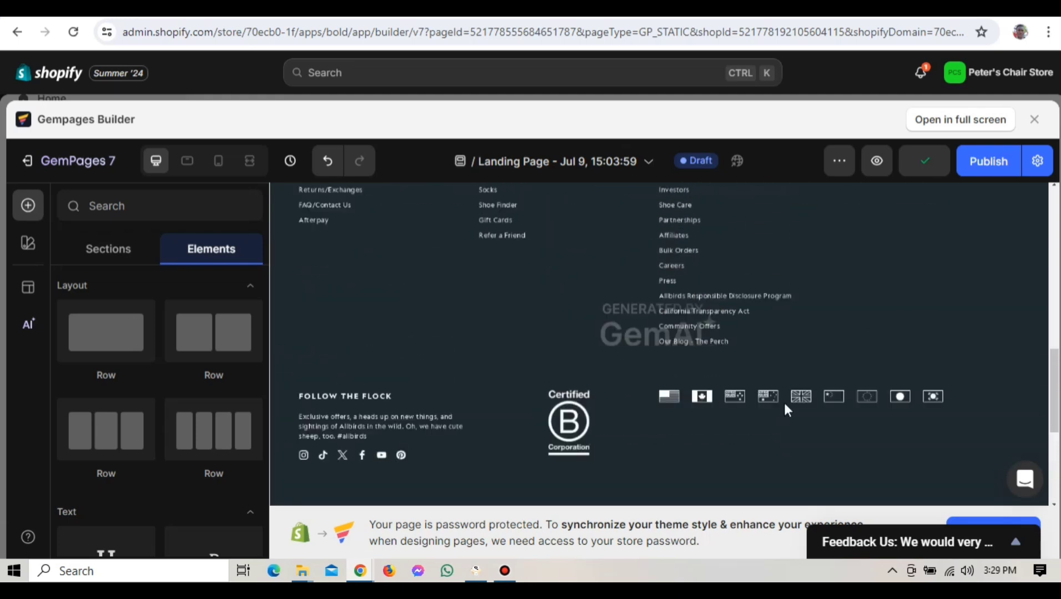
{"action": "scroll", "coordinate": [784, 409], "scroll_direction": "up", "scroll_amount": 10}
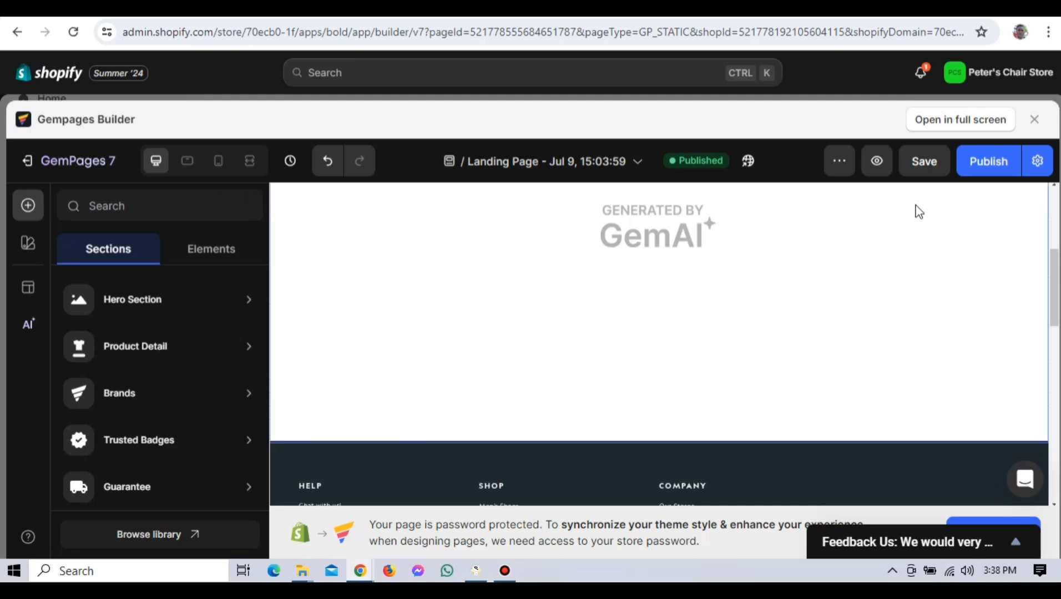
Publish the Allbirds-style landing page, check it on the canvas, then close the page editor.
{"action": "left_click", "coordinate": [992, 168]}
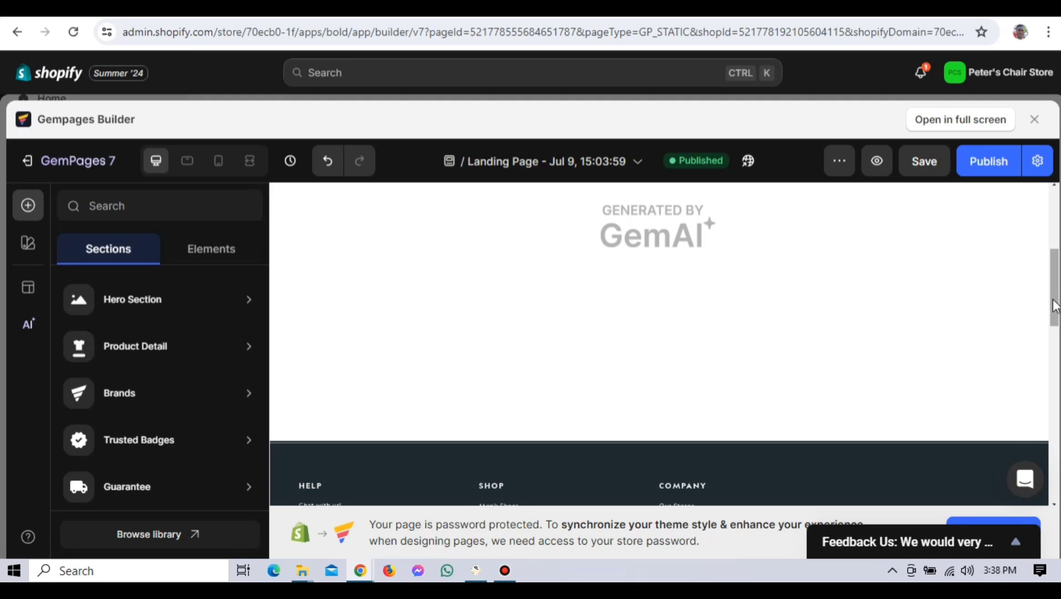
{"action": "left_click_drag", "start_coordinate": [1053, 303], "coordinate": [1056, 324]}
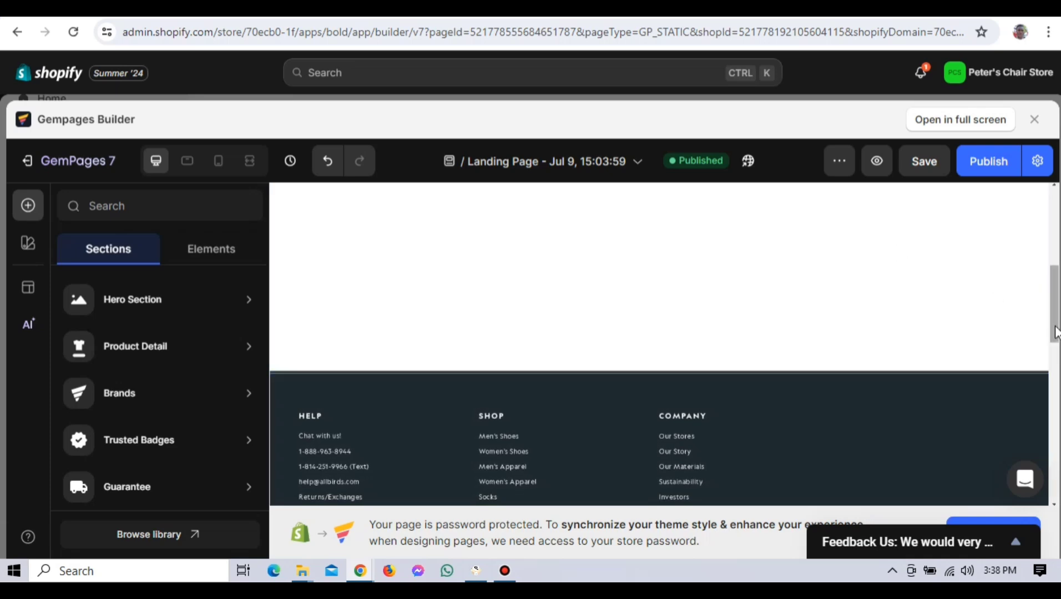
{"action": "left_click_drag", "start_coordinate": [1055, 333], "coordinate": [1055, 244]}
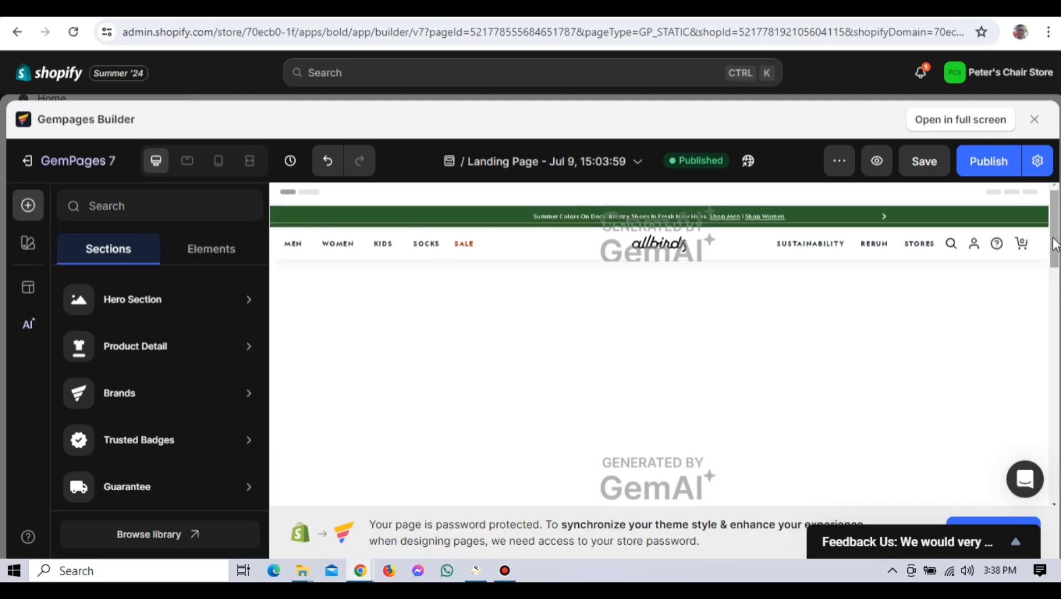
{"action": "left_click", "coordinate": [1036, 120]}
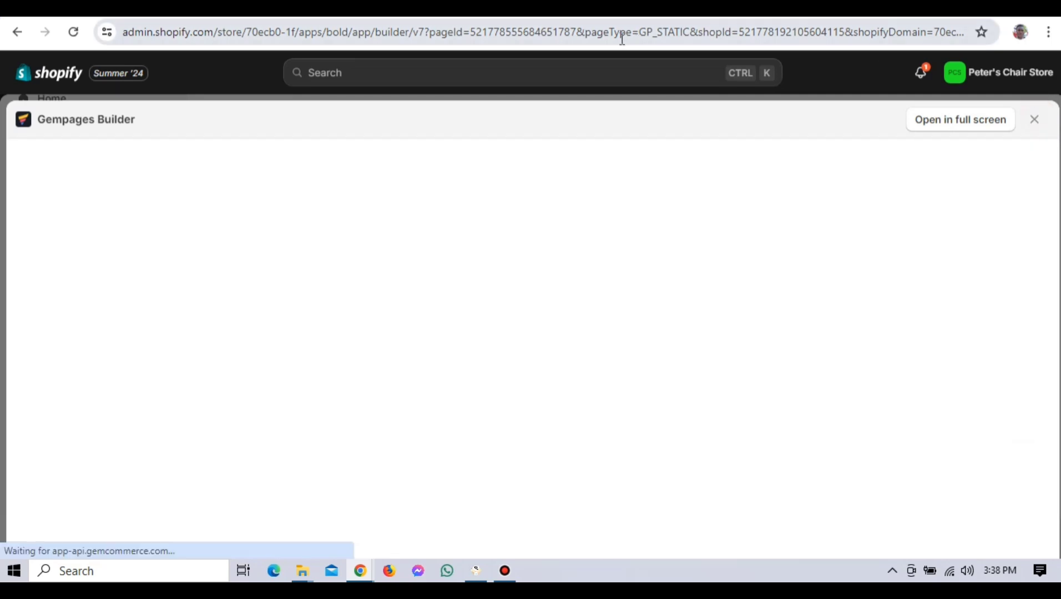